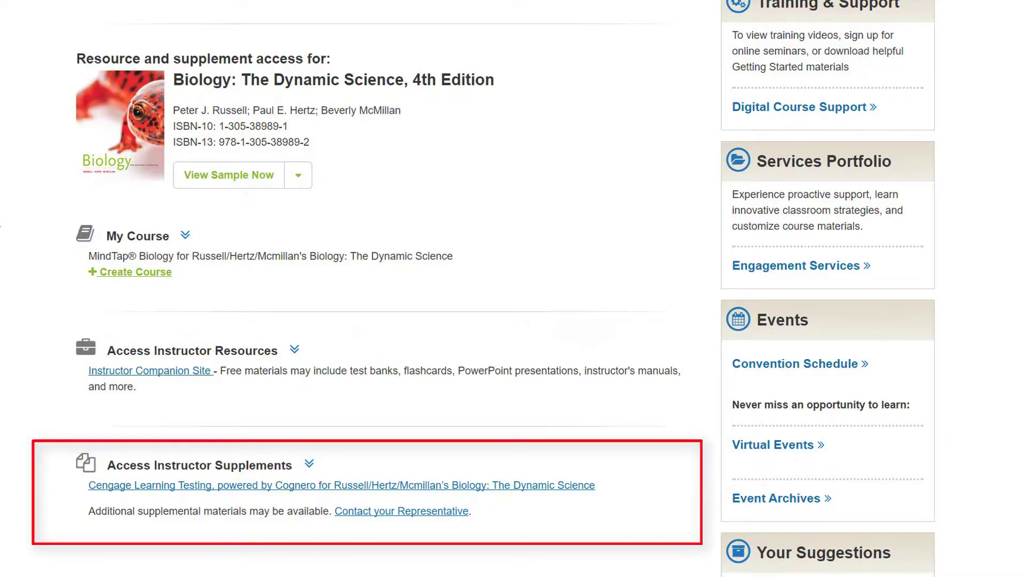
# - In Cognero, load the Biology Chapter 01 question set into the viewing pane and reach File > Export
pyautogui.click(188, 486)
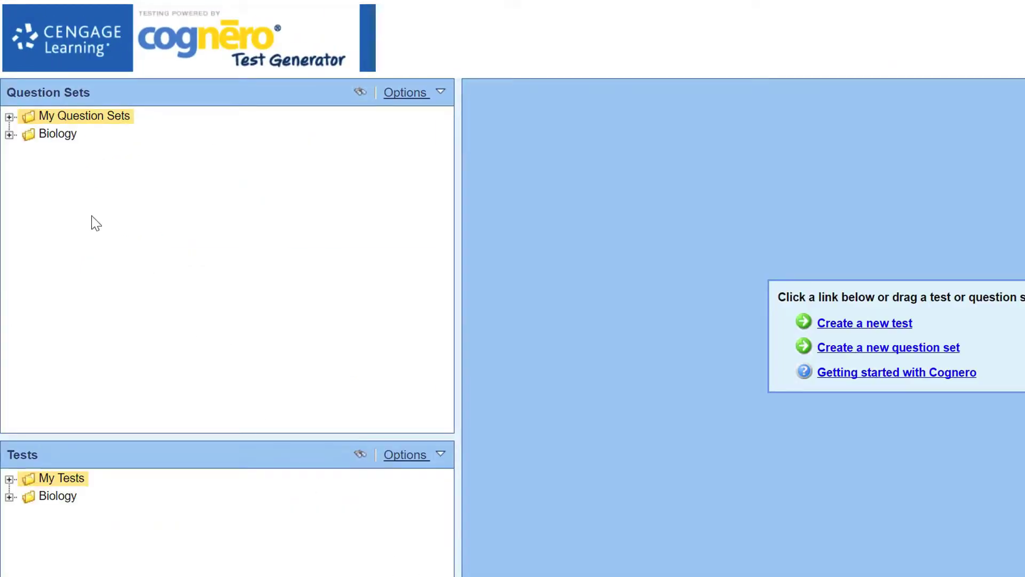
pyautogui.click(9, 135)
pyautogui.moveTo(43, 151); pyautogui.dragTo(502, 267)
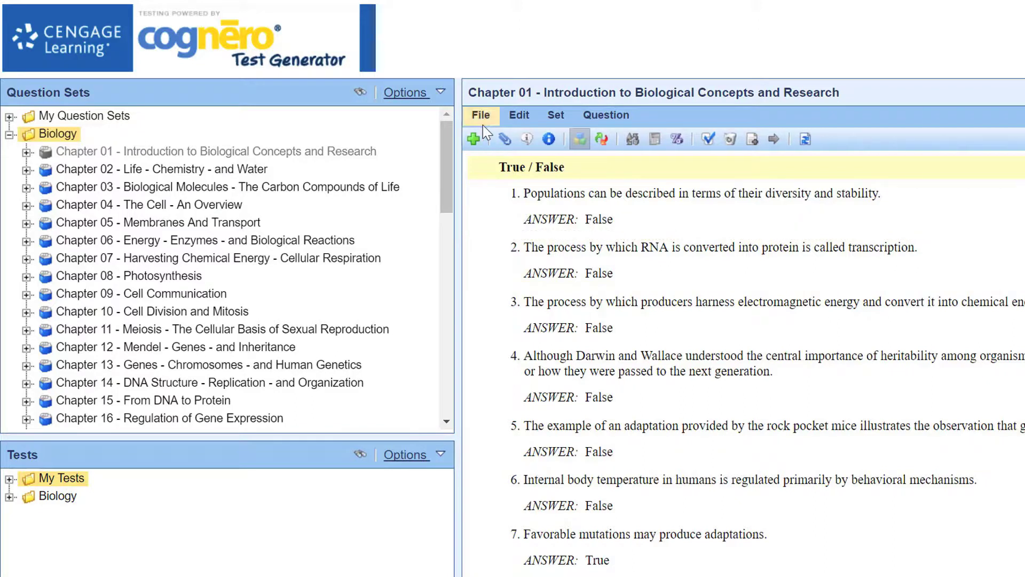
pyautogui.click(483, 123)
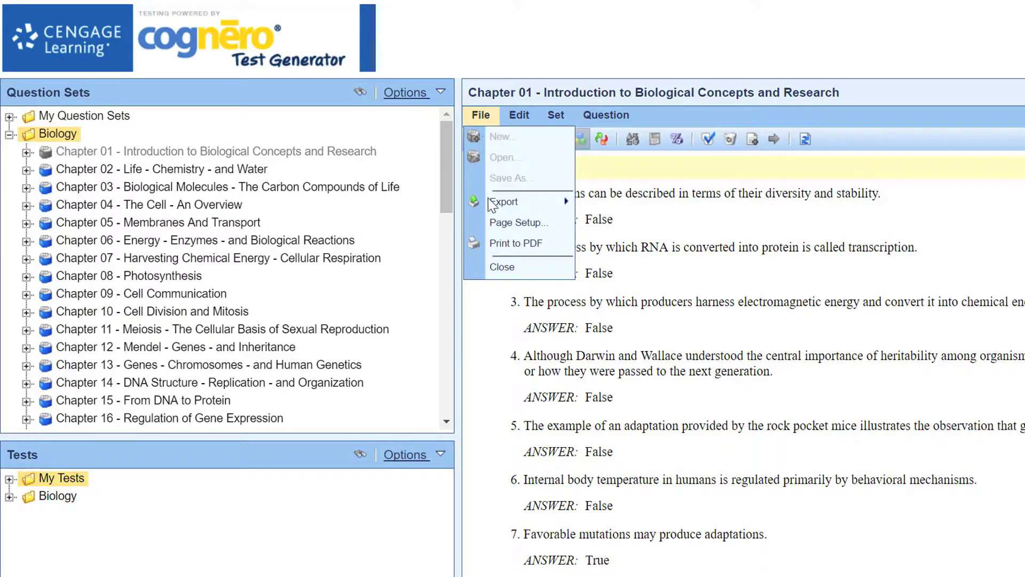
pyautogui.moveTo(489, 203)
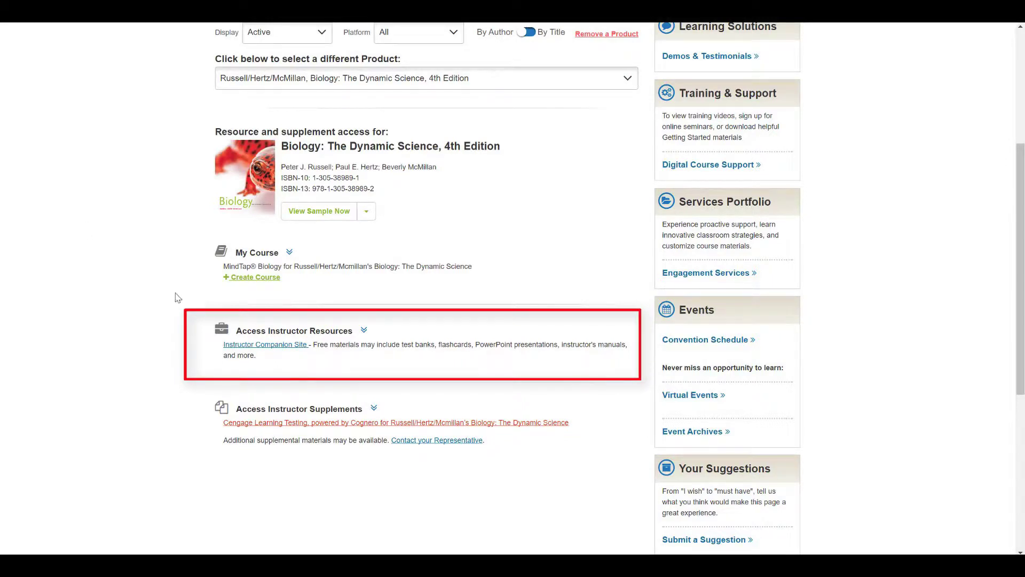
# - Accept the Instructor Companion Site test bank license and download the D2L 8.x-10.x test bank zip
pyautogui.click(238, 347)
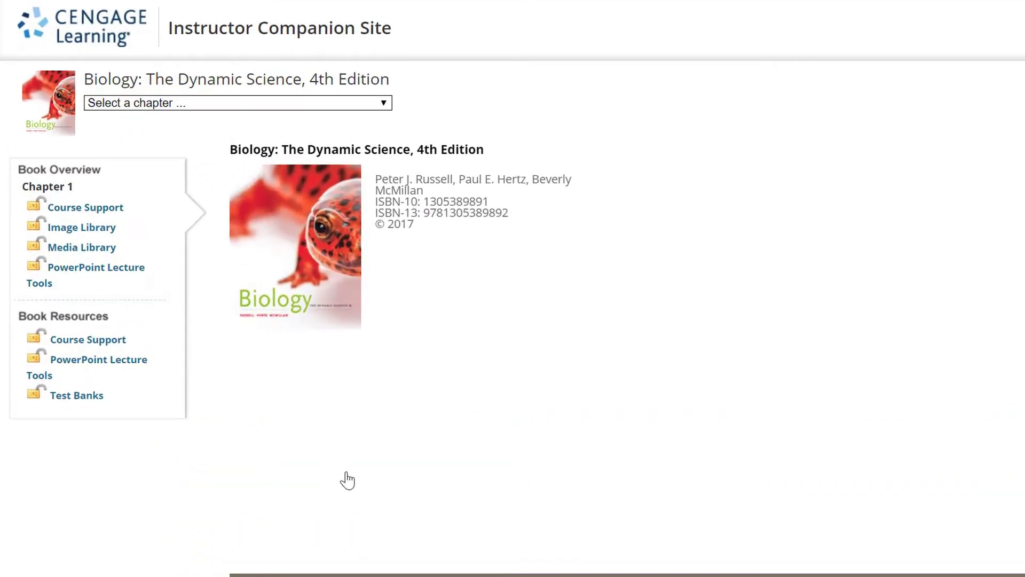
pyautogui.click(90, 398)
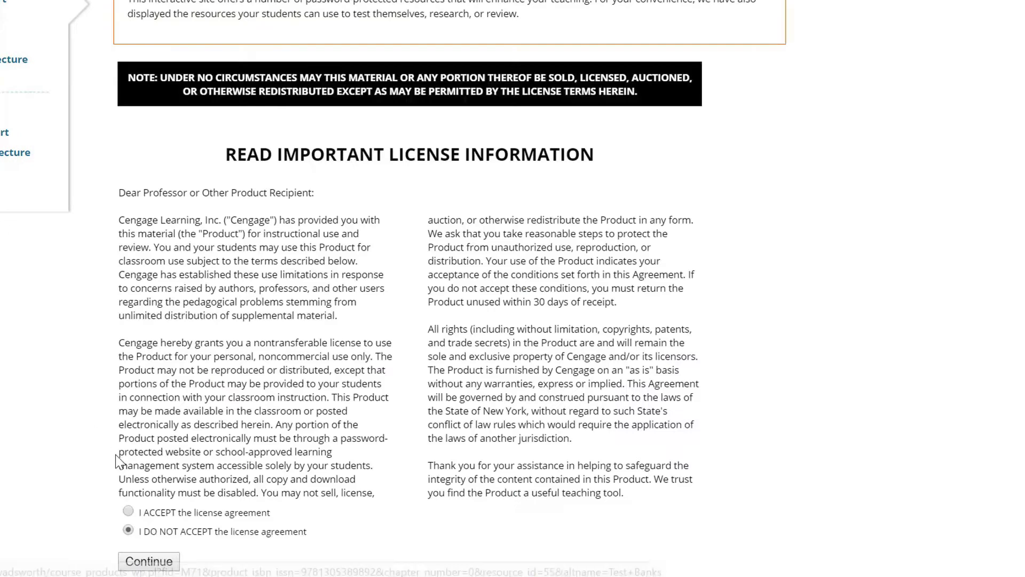
pyautogui.click(128, 510)
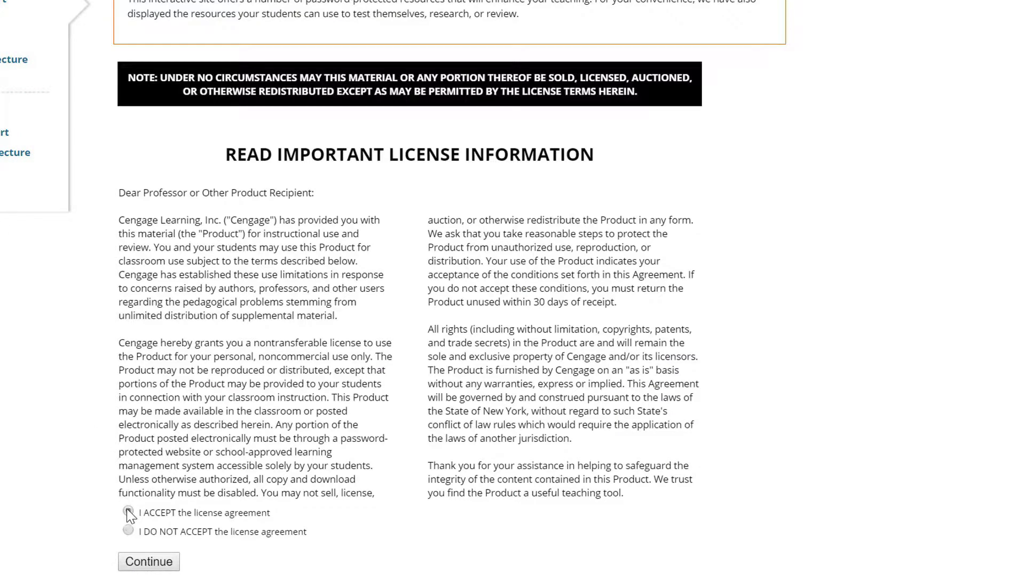
pyautogui.click(134, 563)
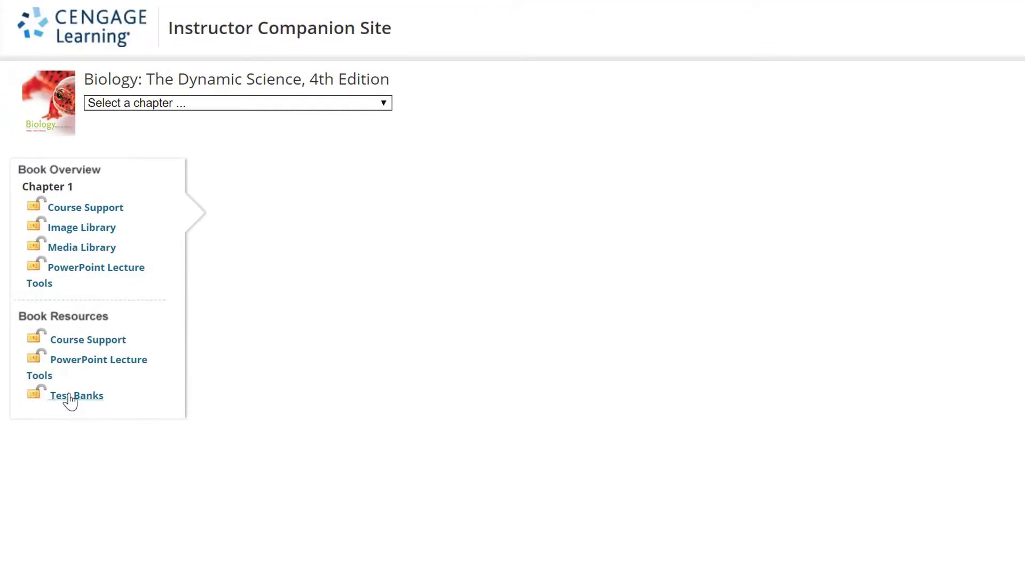
pyautogui.click(71, 399)
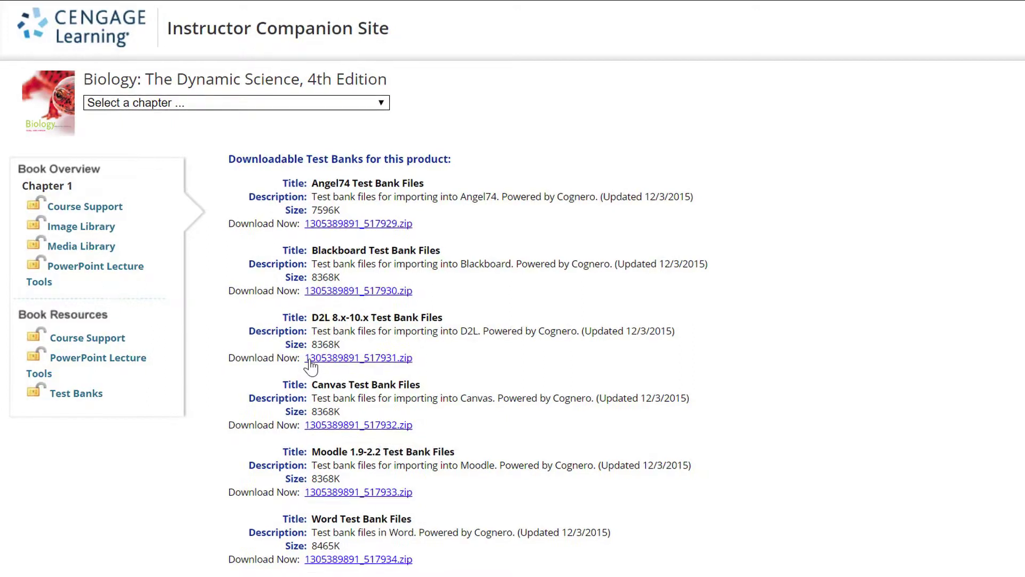
pyautogui.click(312, 362)
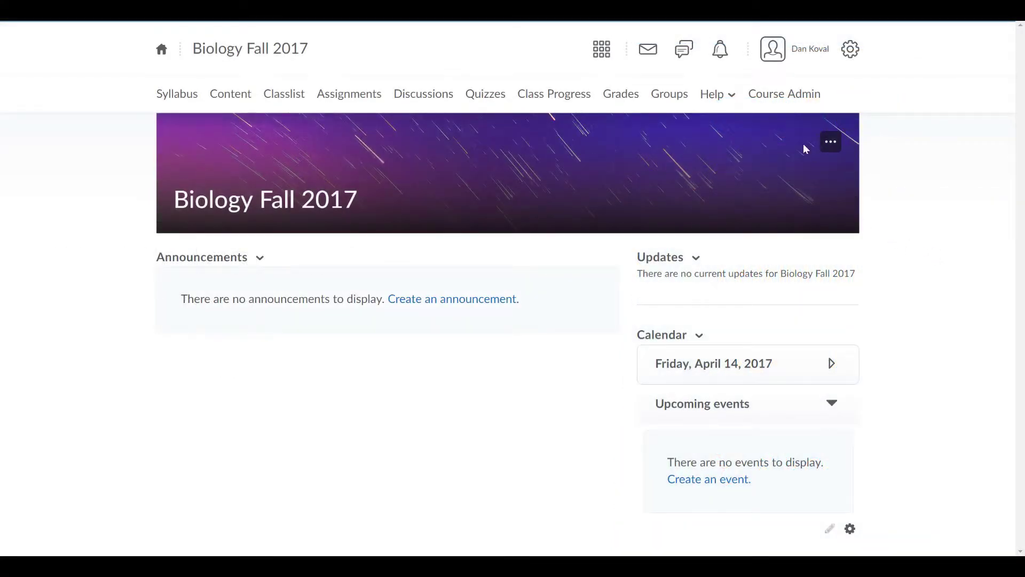
# - Choose Import Components on the Course Admin Import / Export / Copy Components page
pyautogui.click(774, 101)
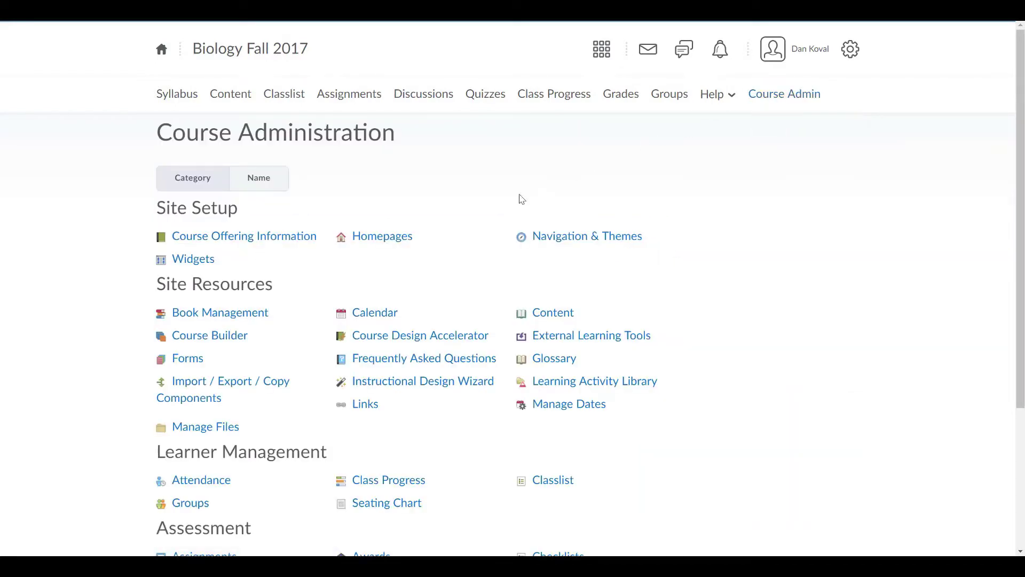
pyautogui.click(255, 388)
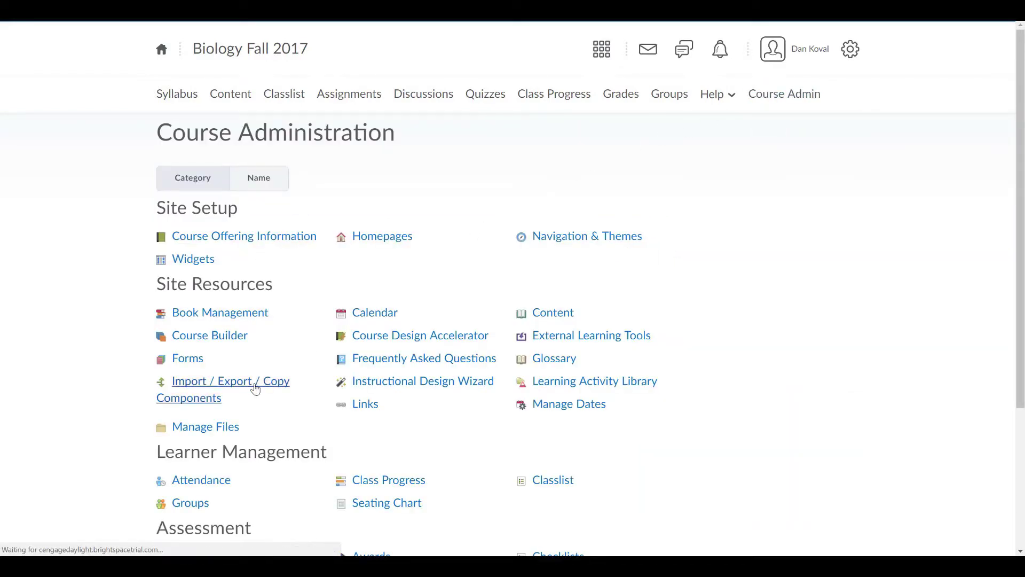
pyautogui.scroll(-3, 256, 387)
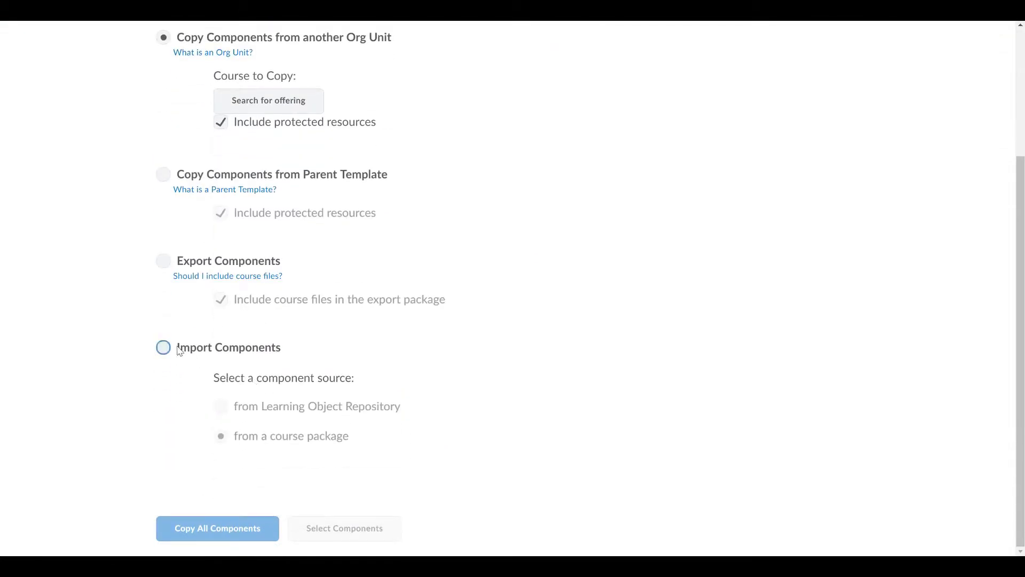
pyautogui.click(165, 348)
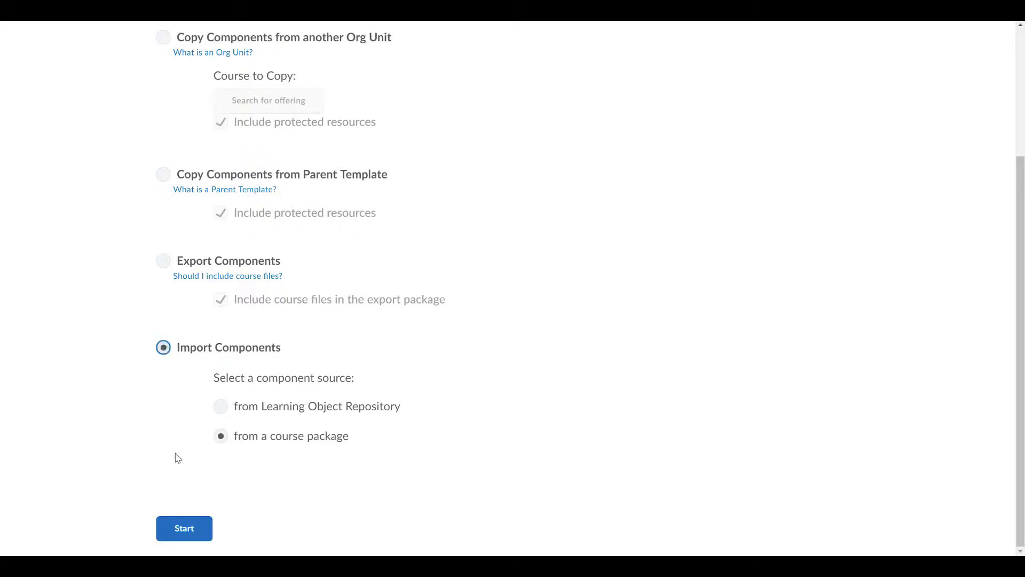
# - Upload the Chapter 01 test bank zip, import all its components, and view the course content
pyautogui.click(190, 529)
pyautogui.hotkey('alt', 'Tab')
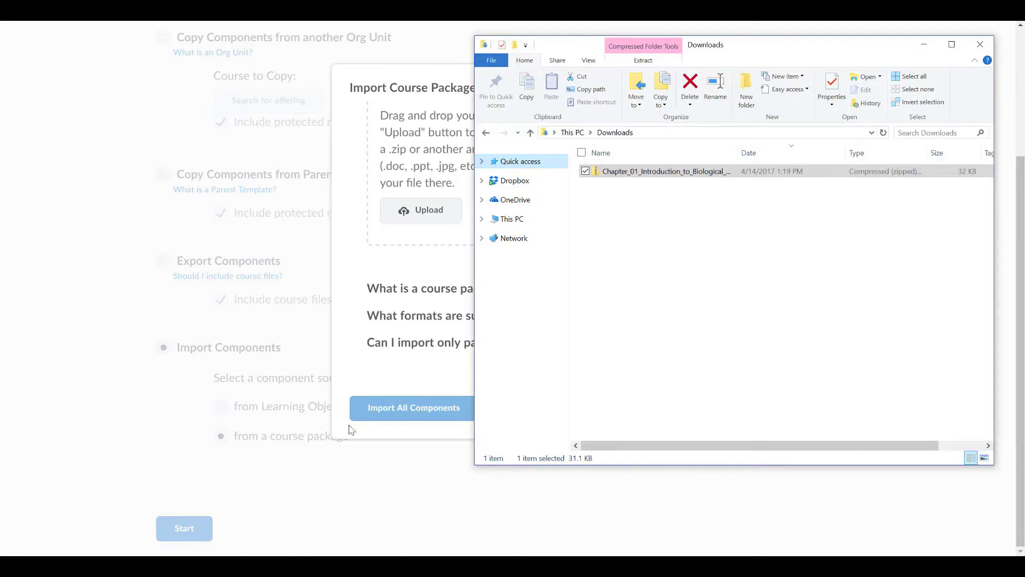
pyautogui.moveTo(633, 171); pyautogui.dragTo(428, 168)
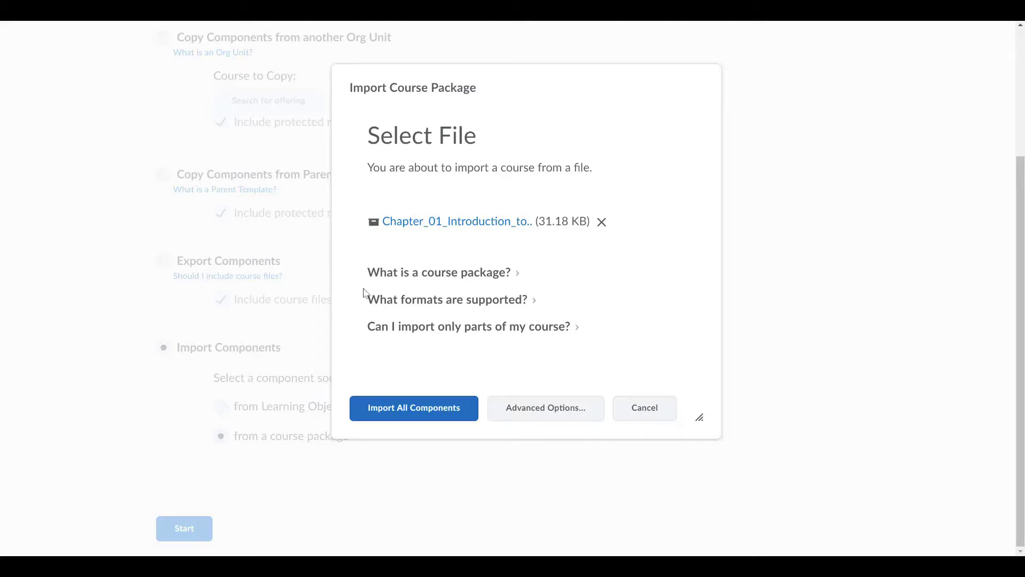
pyautogui.click(362, 416)
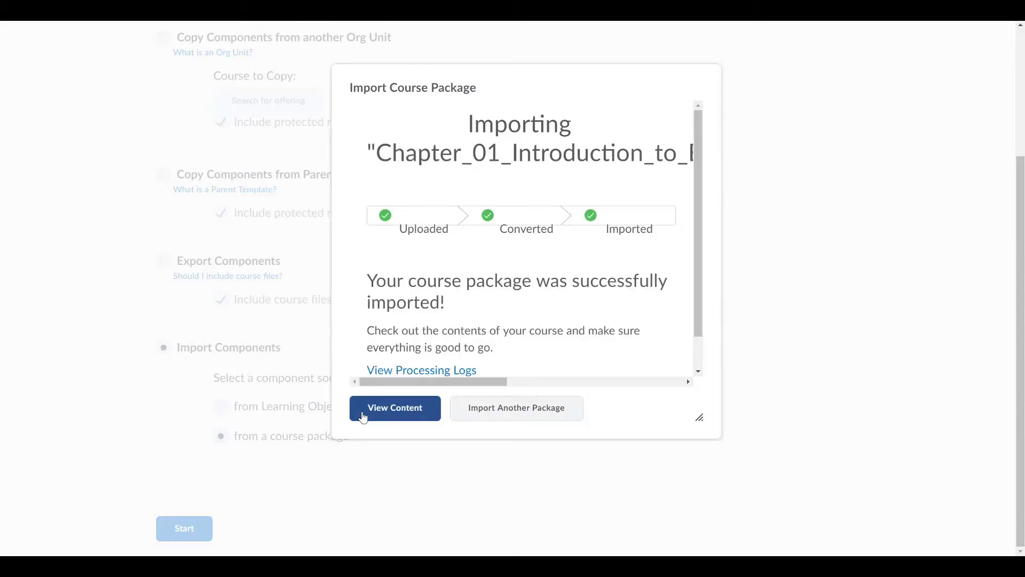
pyautogui.click(362, 416)
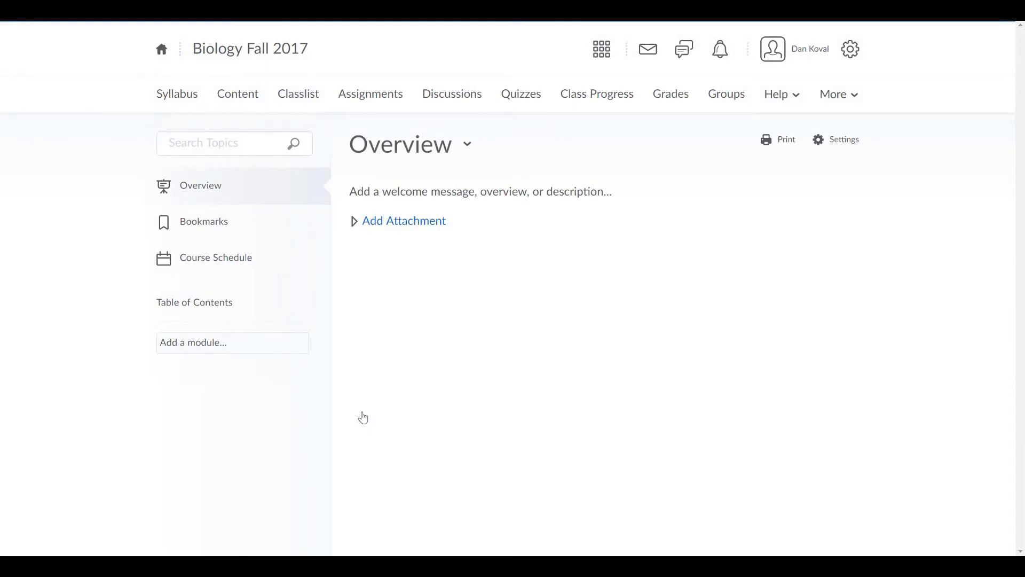
# - Confirm the Chapter_01 section appears in the Question Library, then return to Manage Quizzes
pyautogui.click(521, 97)
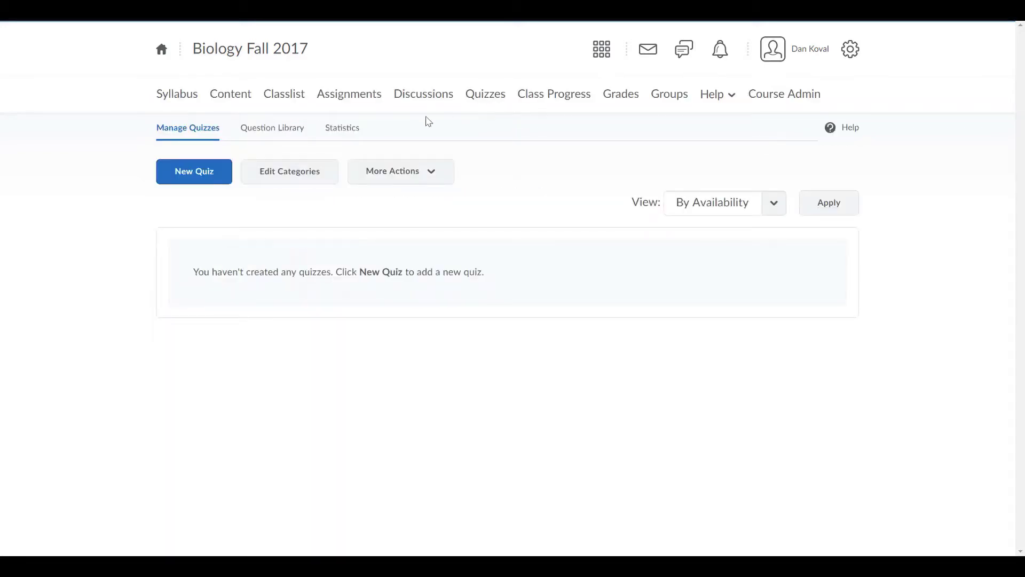
pyautogui.click(289, 130)
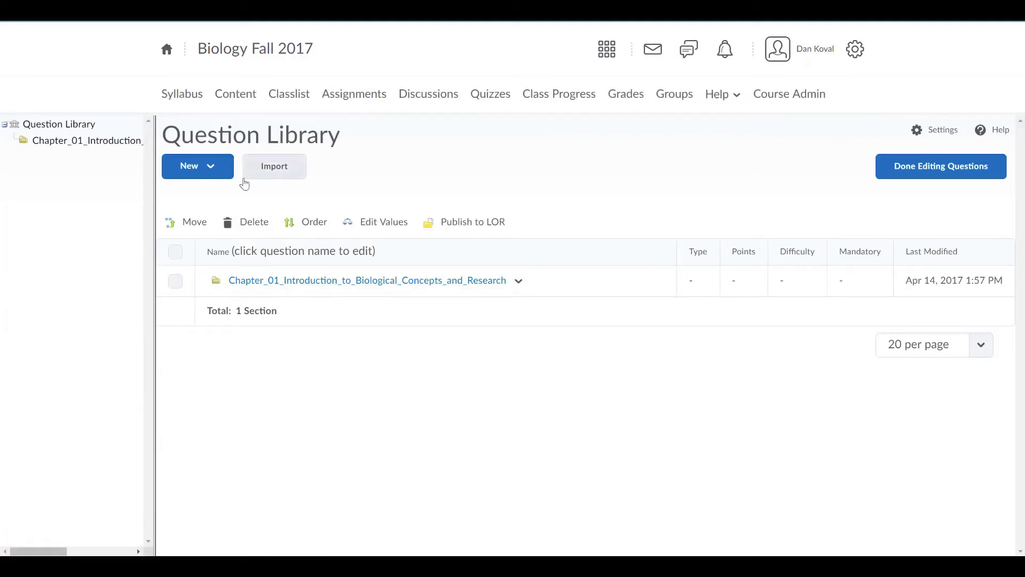
pyautogui.click(230, 282)
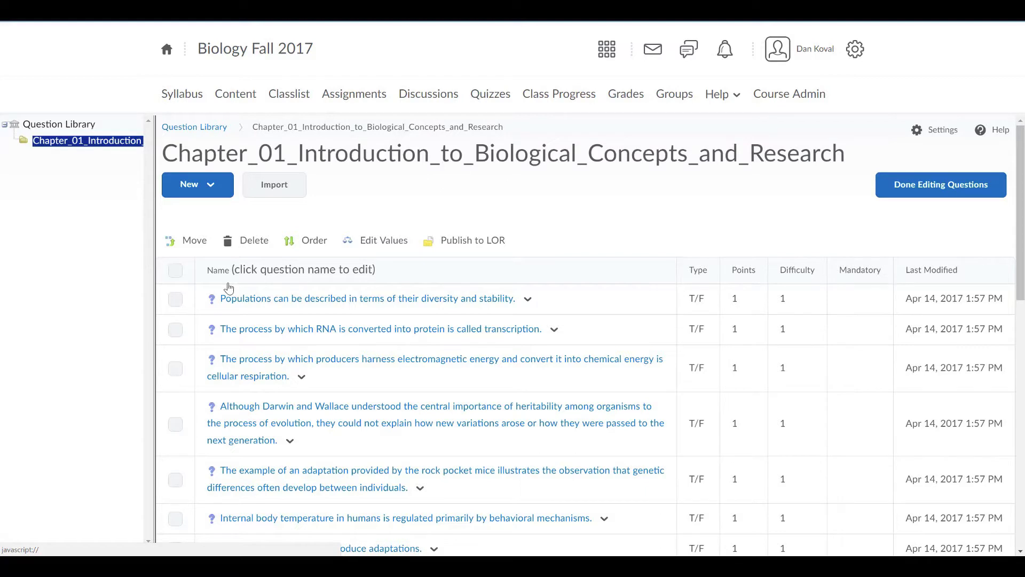
pyautogui.click(489, 96)
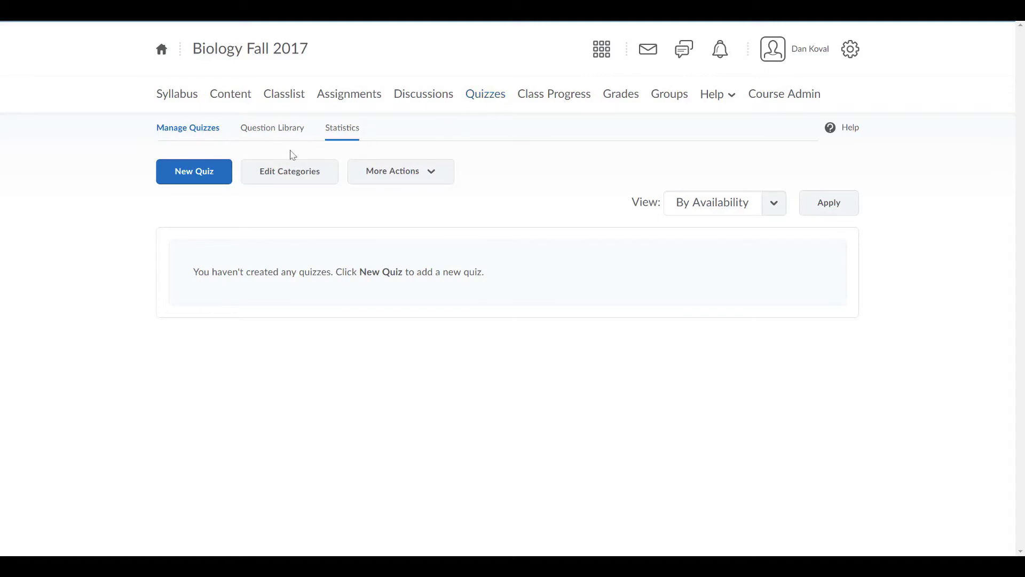
# - Create a new quiz named 'Chapter 1 Test'
pyautogui.click(216, 175)
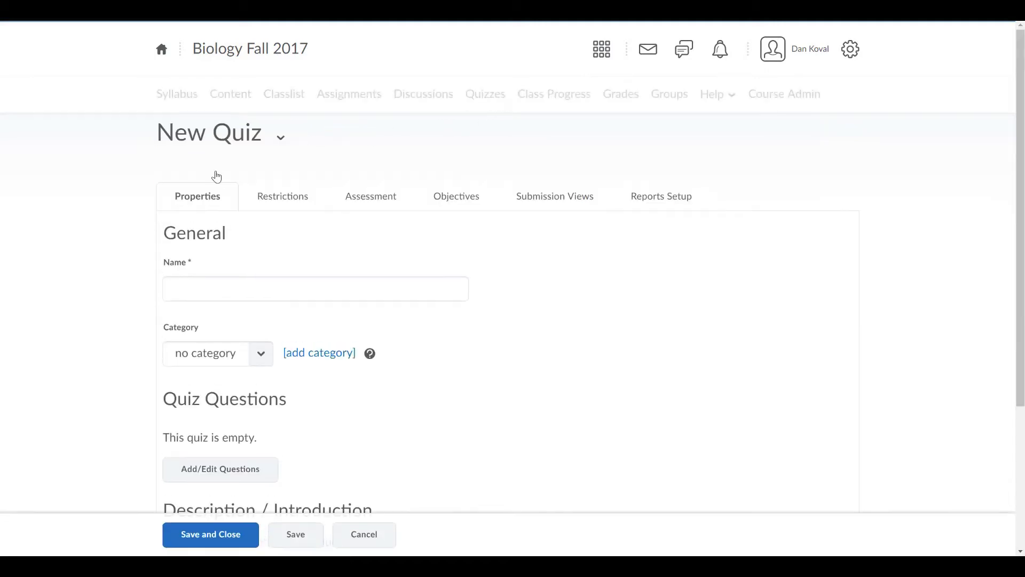
pyautogui.click(226, 282)
pyautogui.write('Chapter 1 Test')
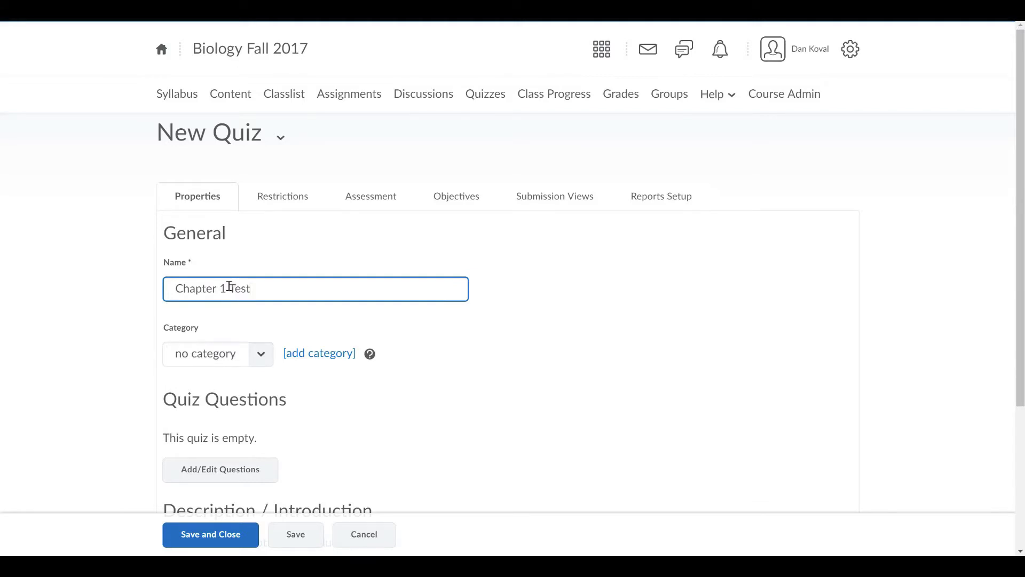
# - Import the populations diversity, RNA-to-protein and producers energy questions from Question Library section Chapter_01
pyautogui.click(224, 469)
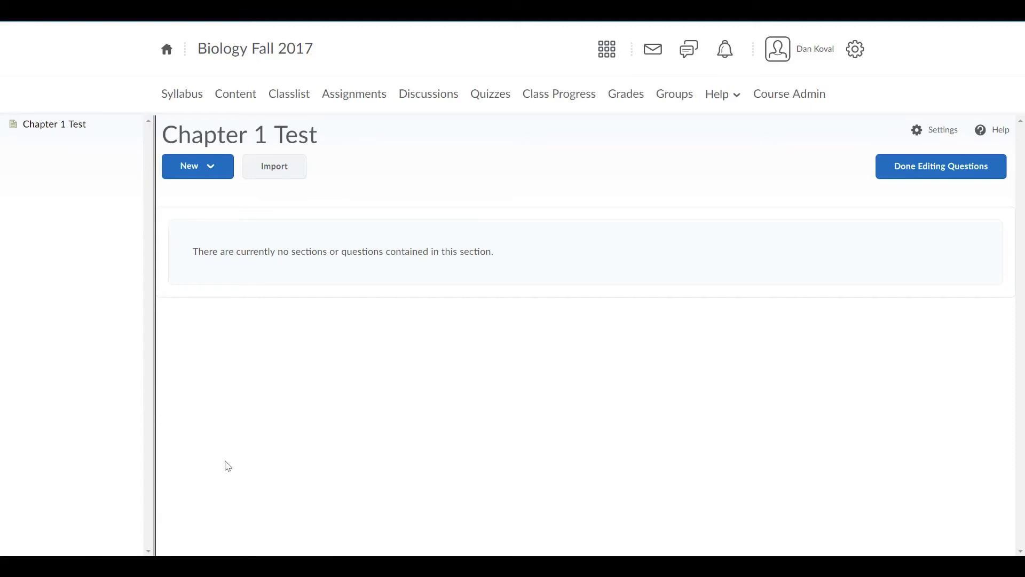
pyautogui.click(295, 177)
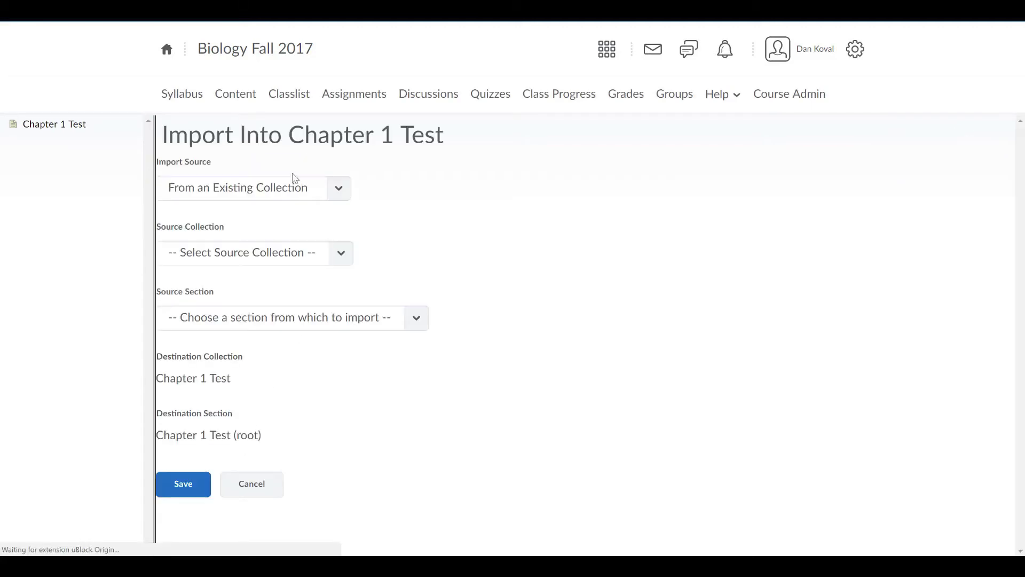
pyautogui.click(288, 253)
pyautogui.click(265, 291)
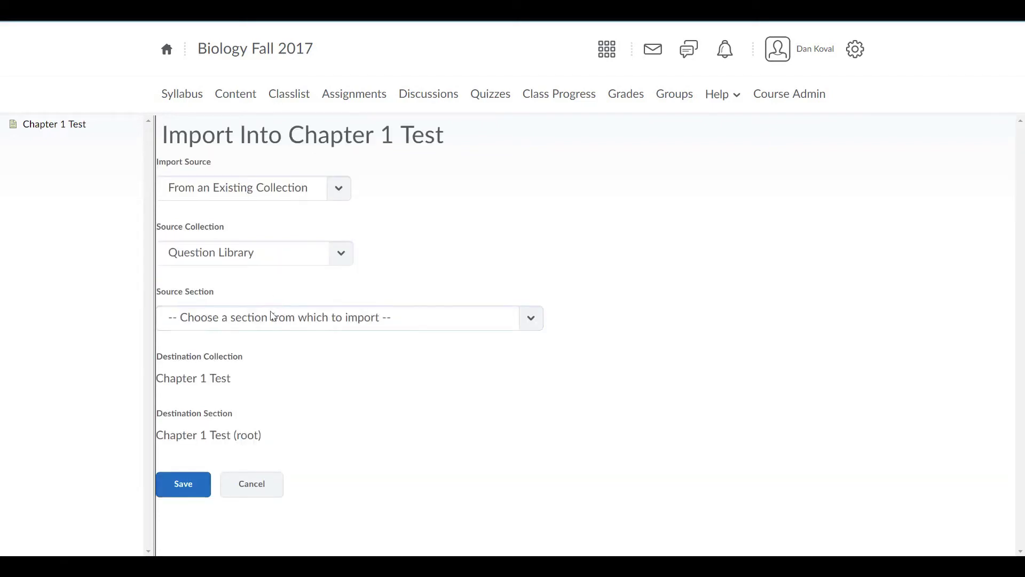
pyautogui.click(273, 316)
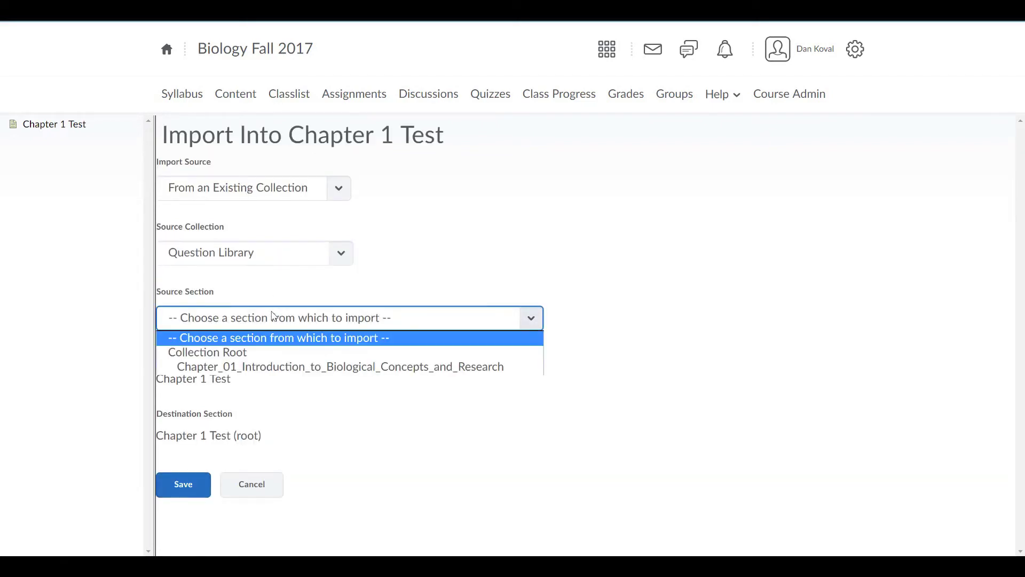
pyautogui.click(285, 368)
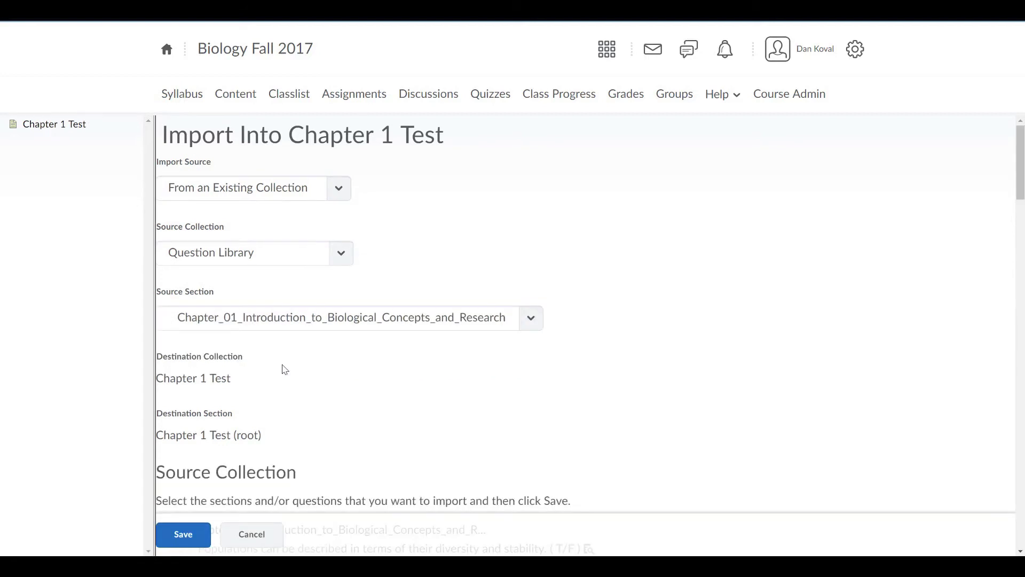
pyautogui.scroll(-5, 284, 370)
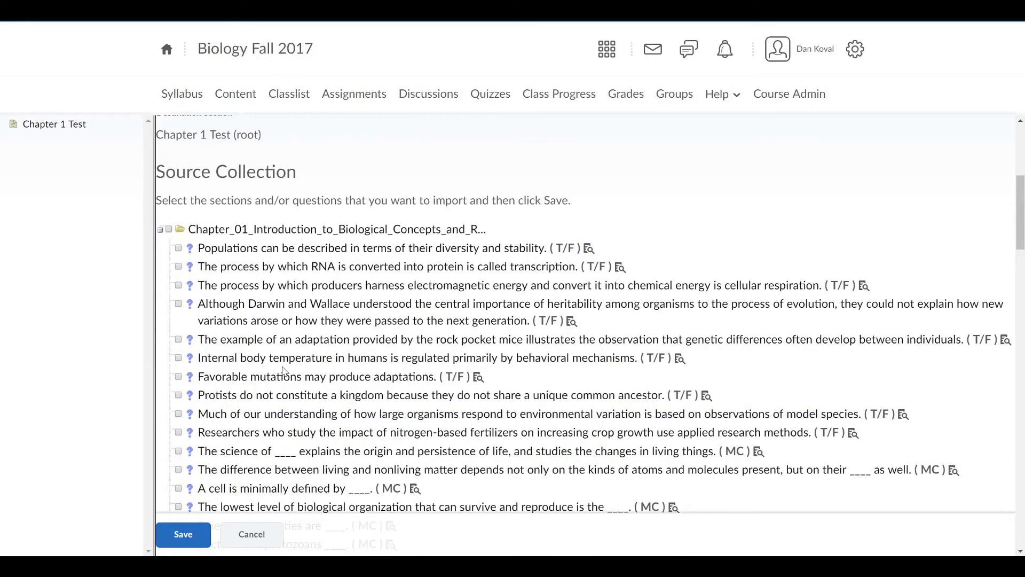
pyautogui.click(178, 249)
pyautogui.click(178, 266)
pyautogui.click(179, 285)
pyautogui.click(173, 541)
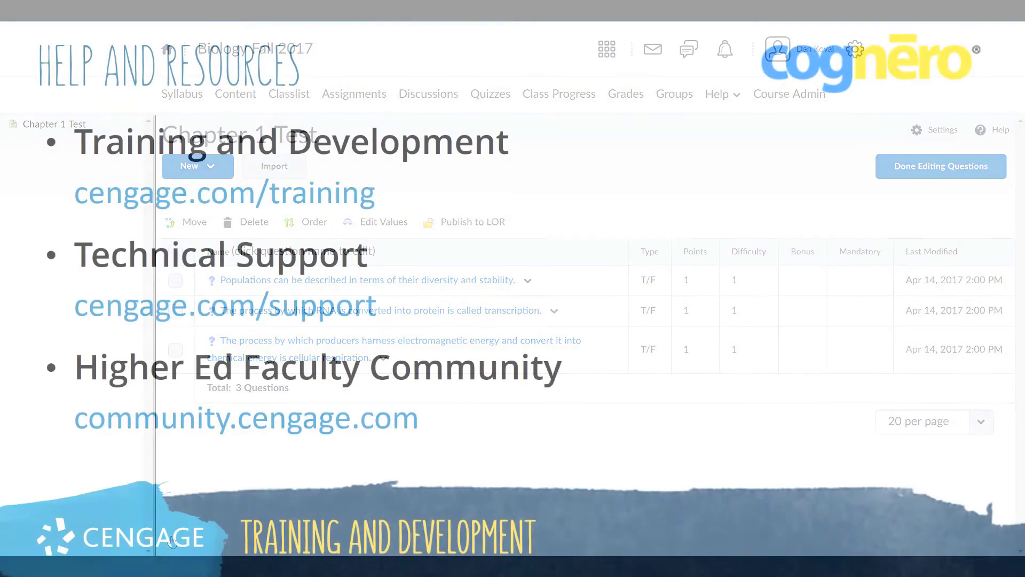